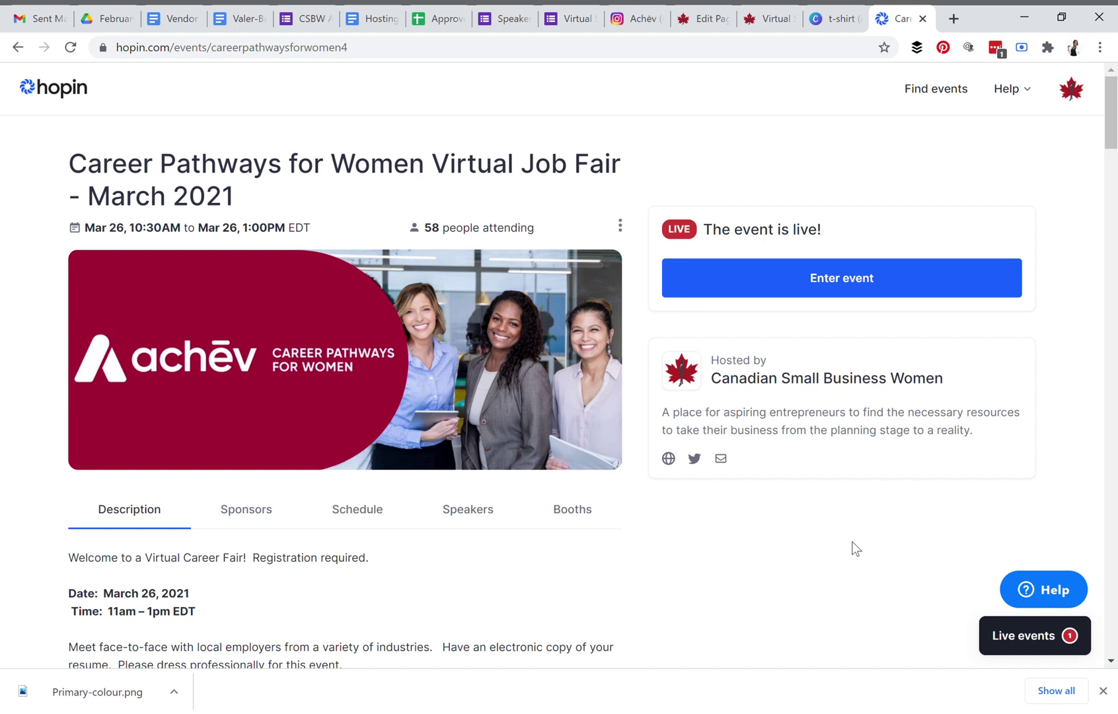
Scroll through the Career Pathways for Women event page and enter the live job fair
scroll(724, 542, down, 2)
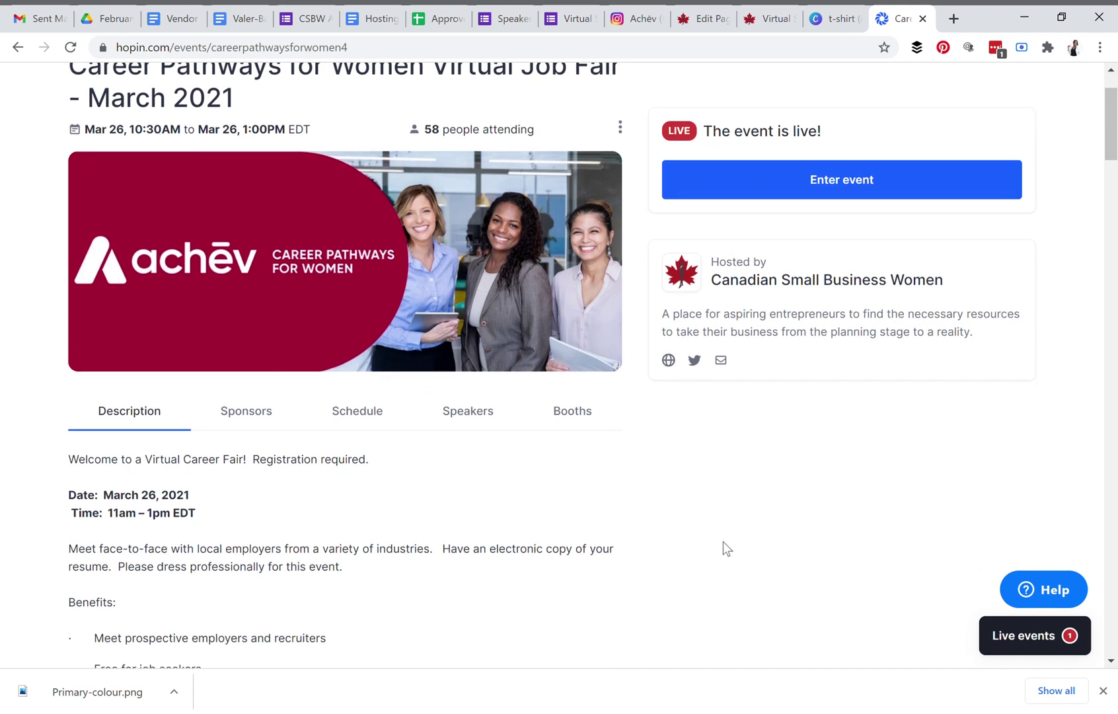
scroll(723, 543, down, 3)
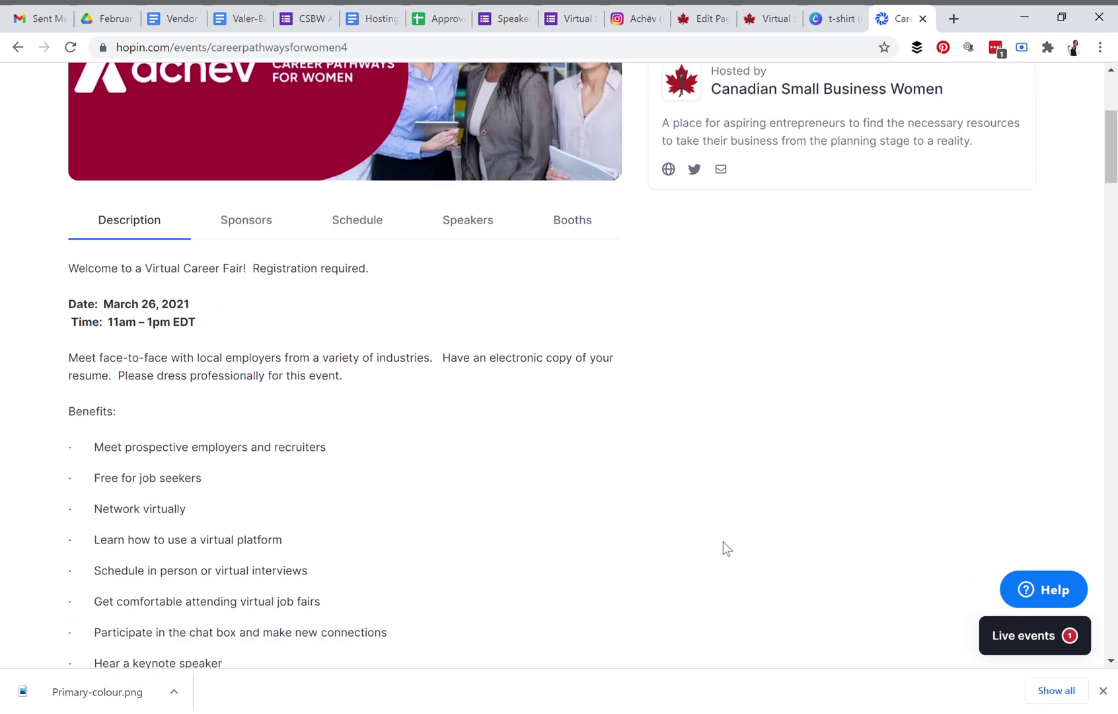
scroll(724, 542, down, 11)
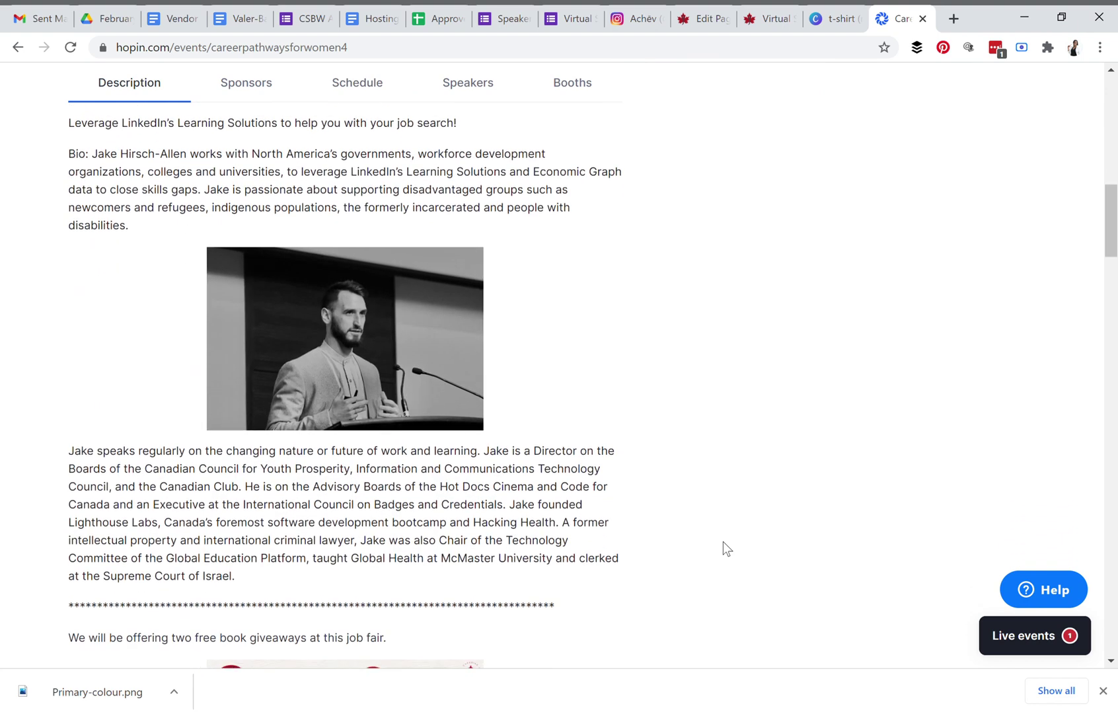
scroll(723, 542, down, 9)
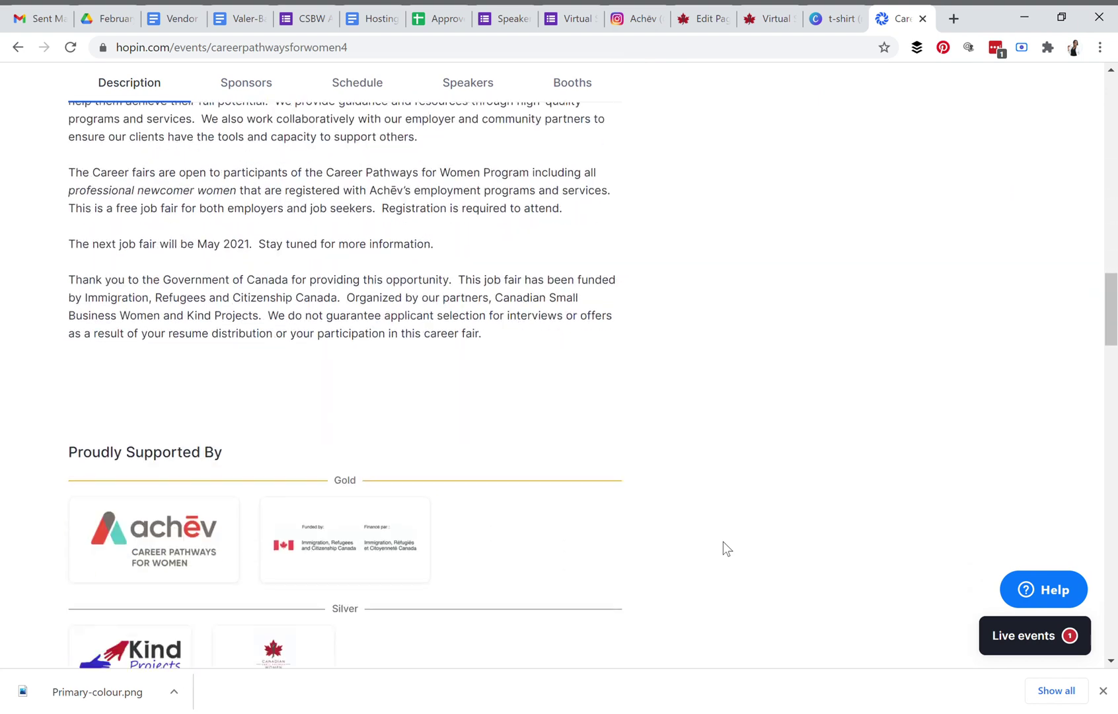
scroll(723, 542, down, 7)
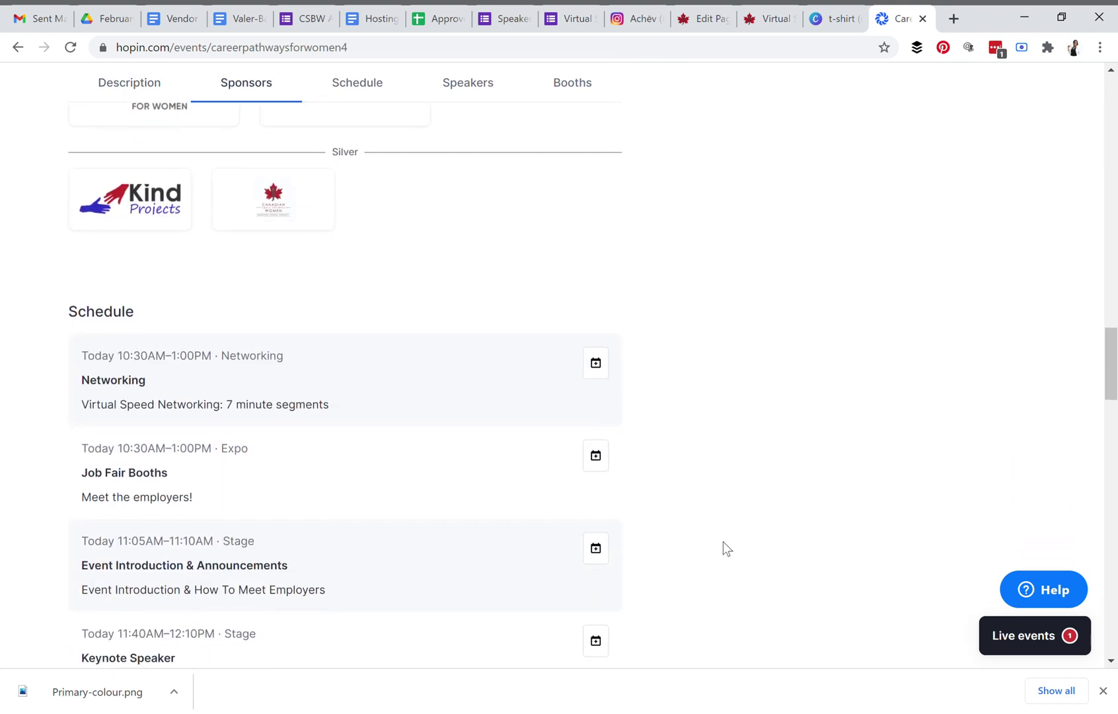
scroll(723, 543, down, 6)
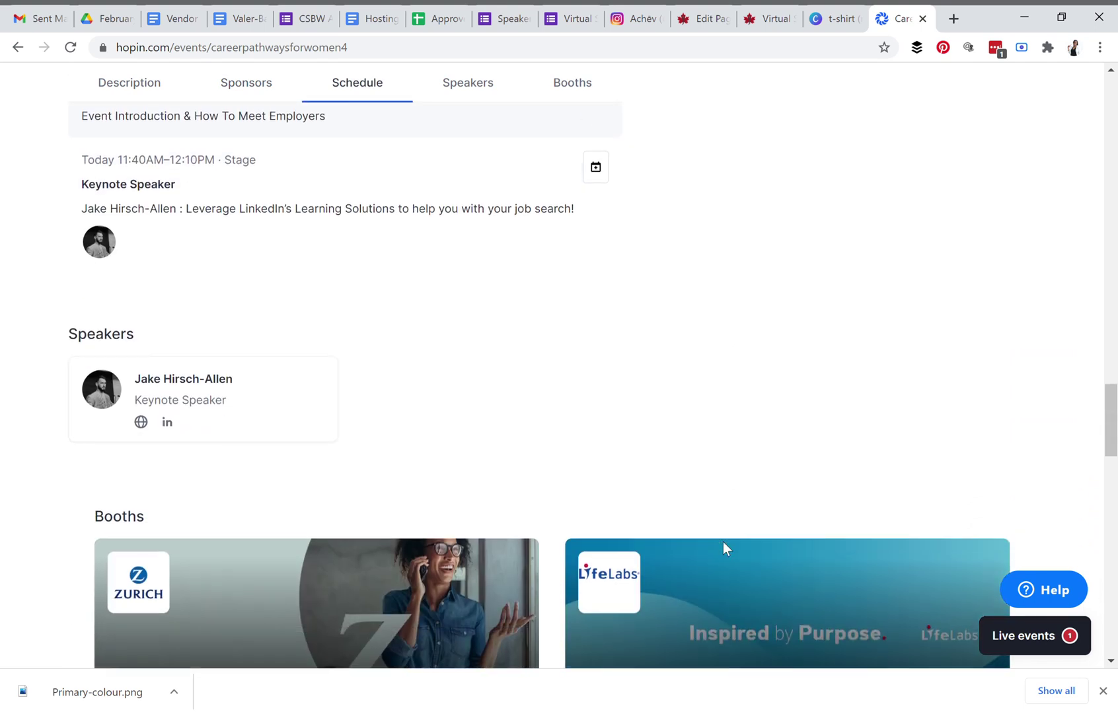
scroll(723, 542, down, 6)
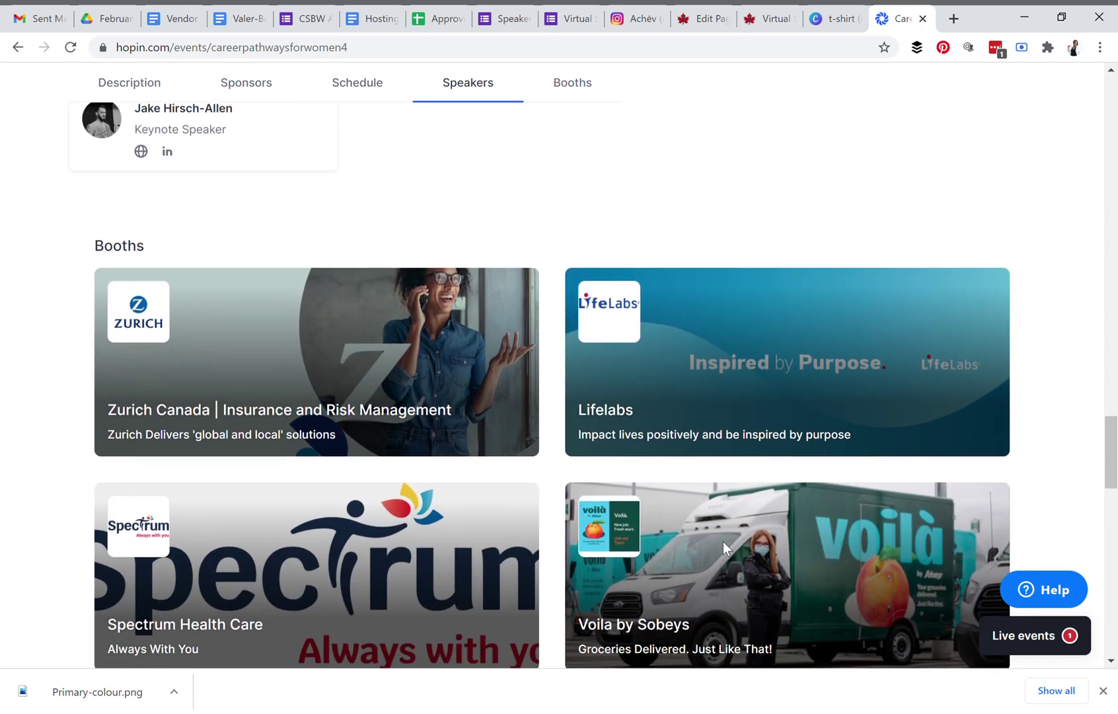
scroll(723, 542, down, 9)
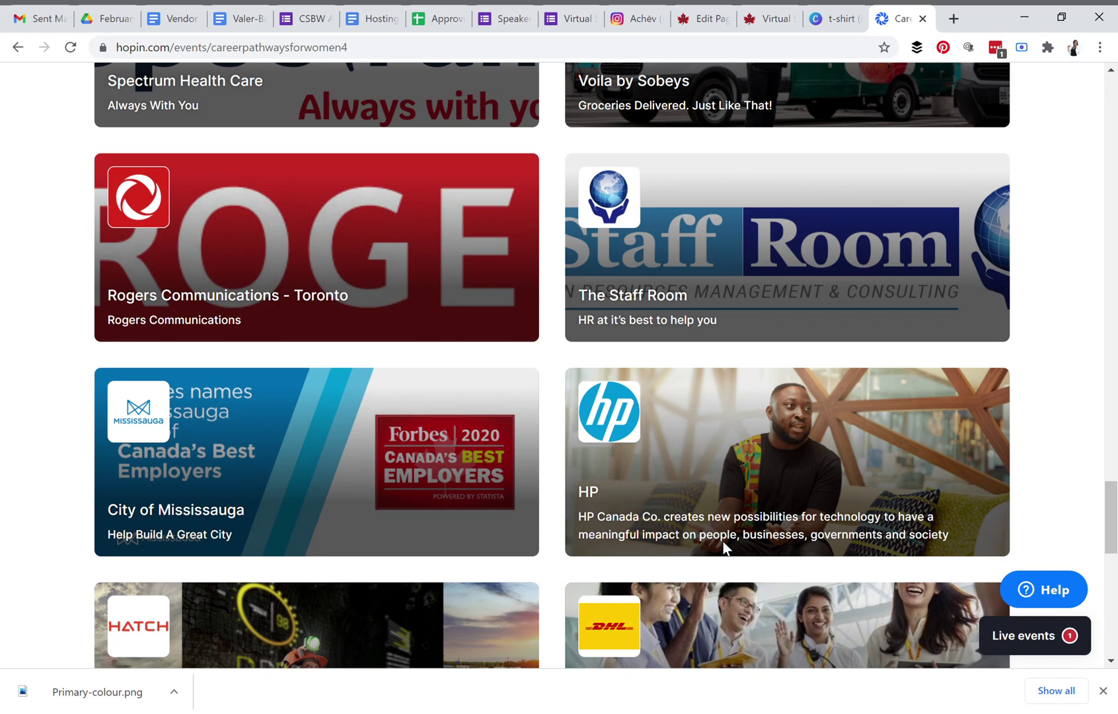
scroll(723, 541, down, 9)
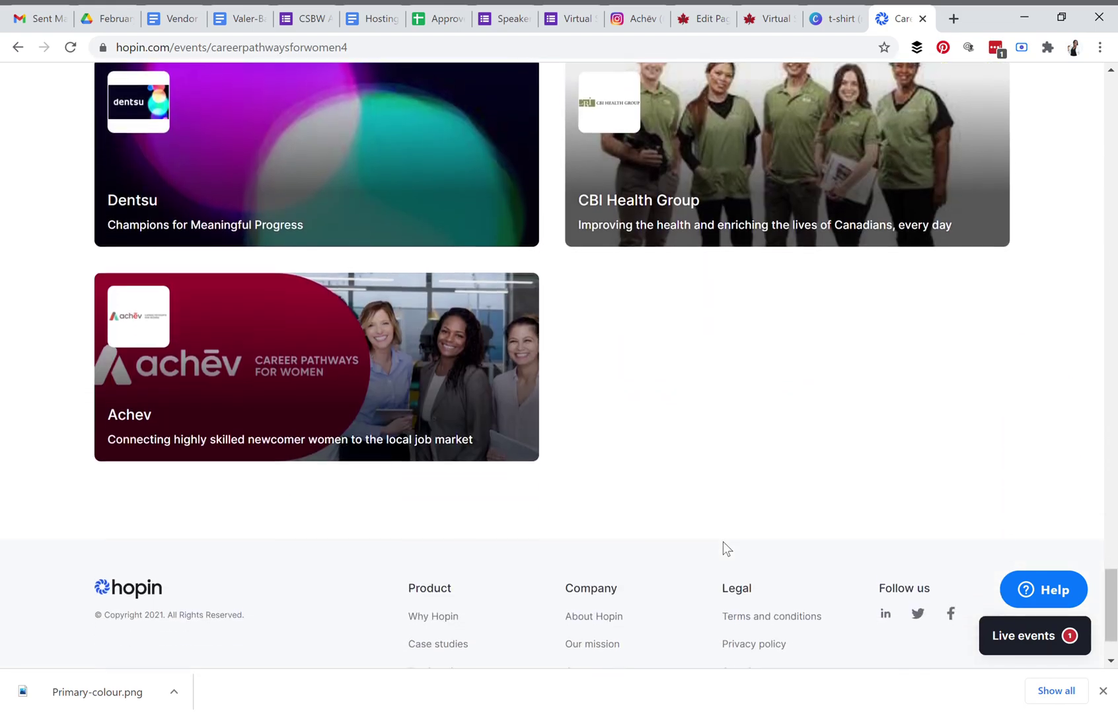
scroll(723, 542, up, 20)
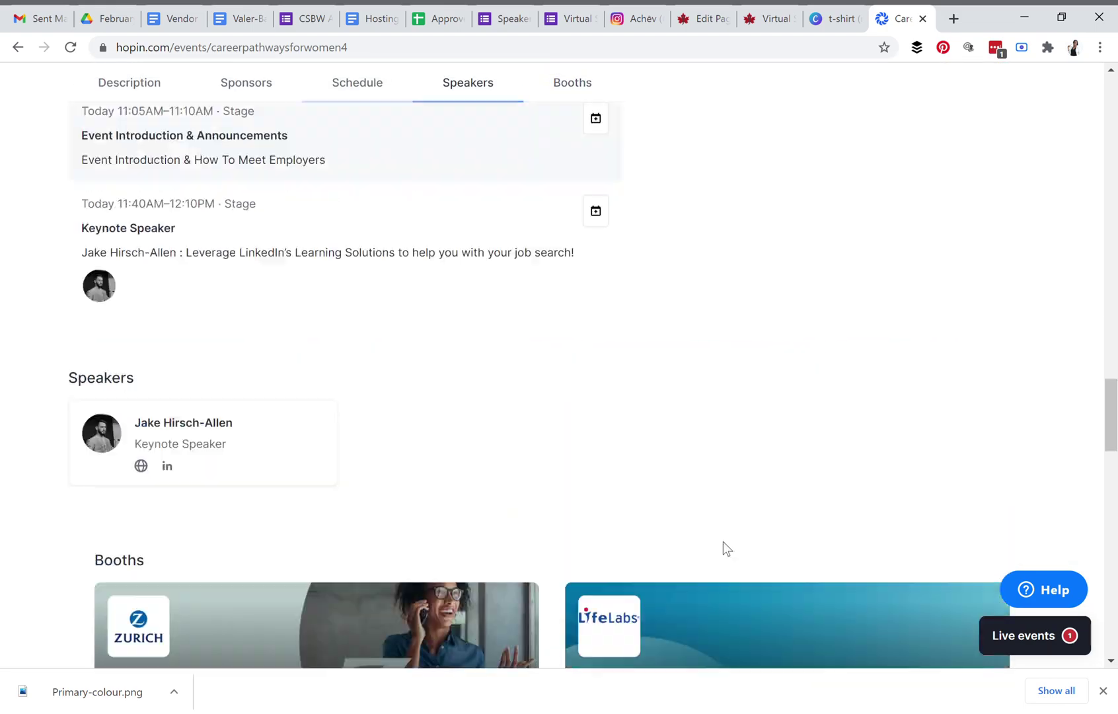
scroll(723, 542, up, 20)
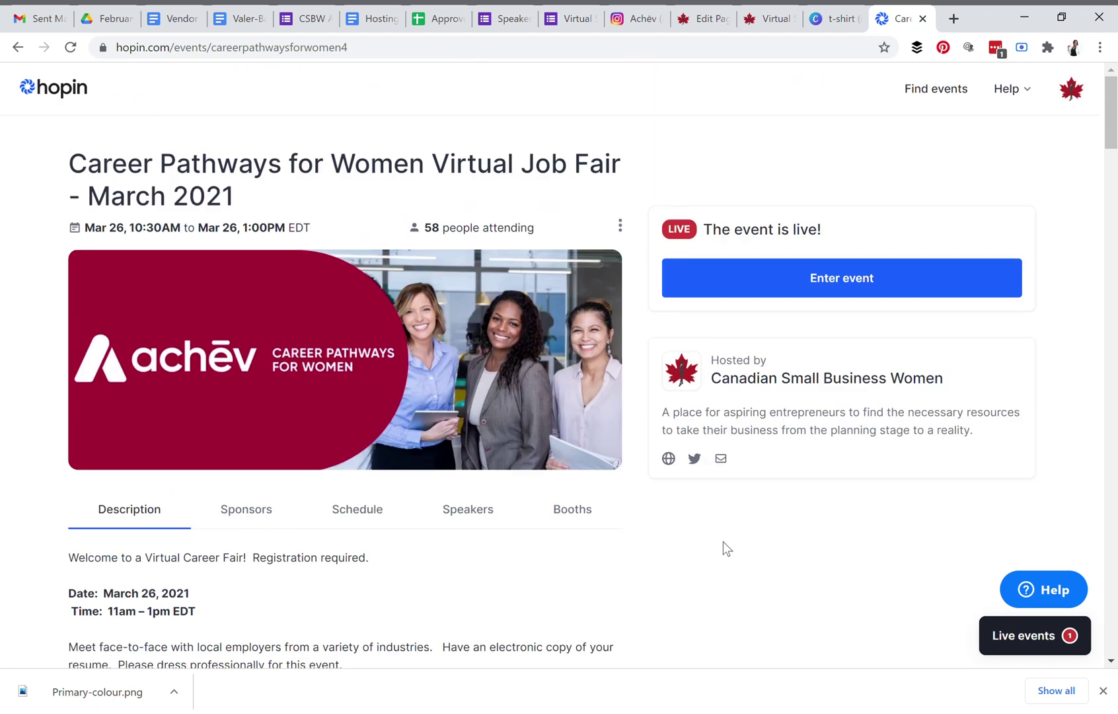
click(849, 288)
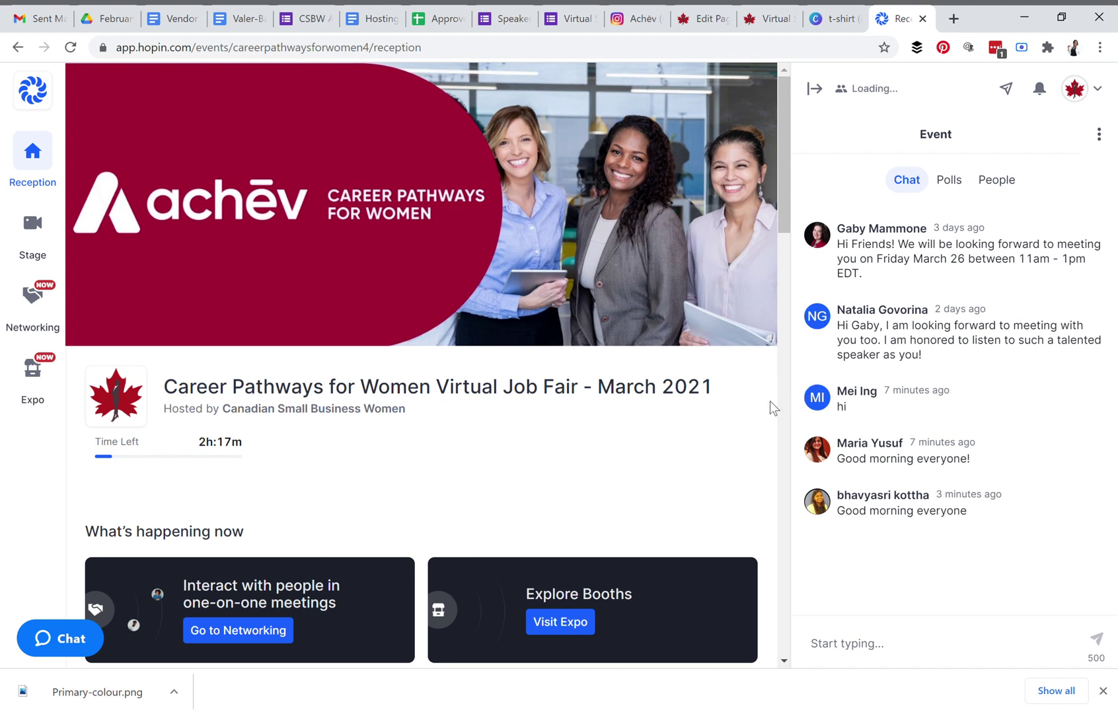
Read the attendees' greetings in the event chat, then check the event's Polls tab
scroll(735, 438, down, 1)
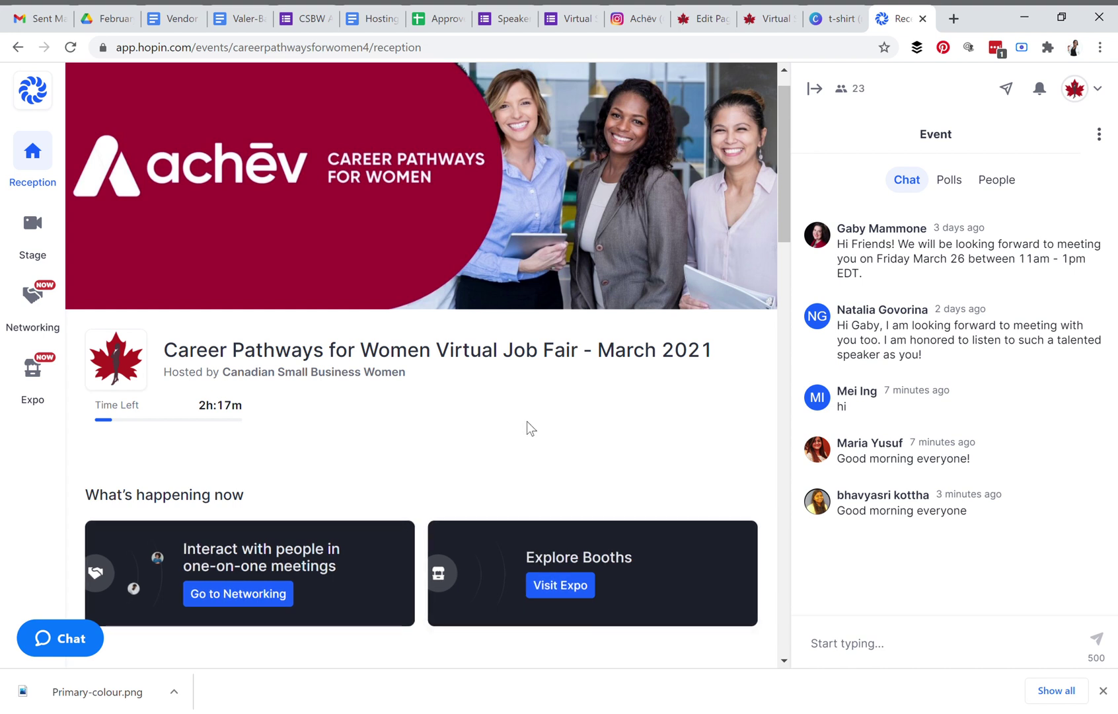
scroll(529, 428, up, 1)
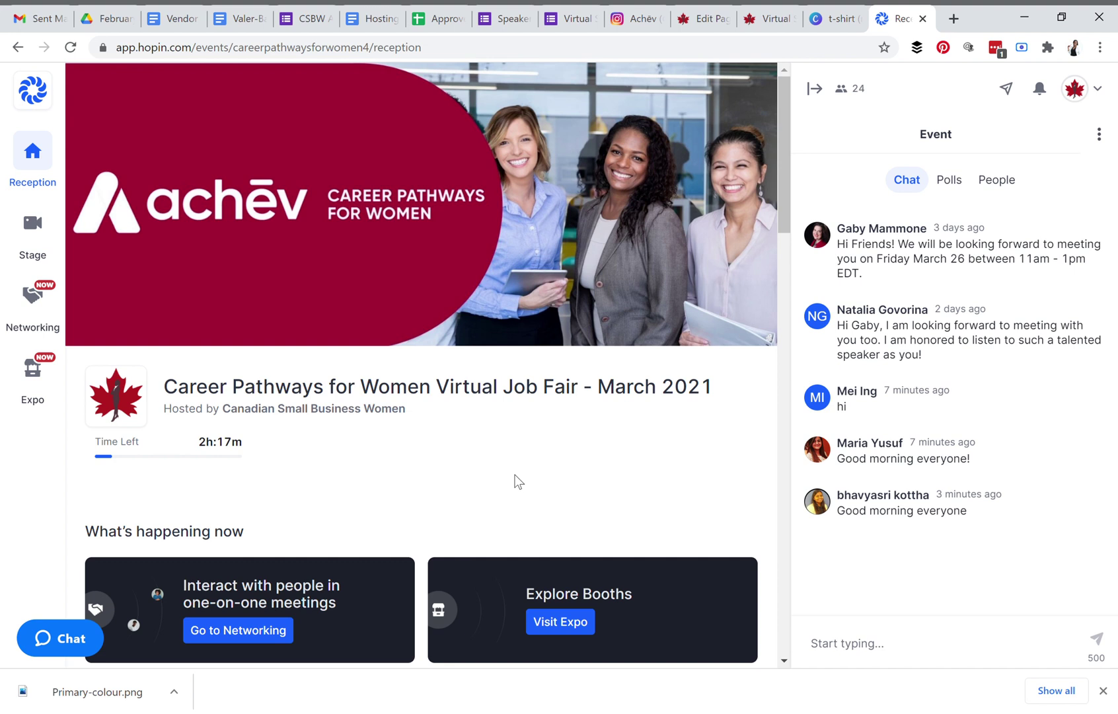
mouse_move(993, 274)
mouse_move(947, 451)
click(950, 180)
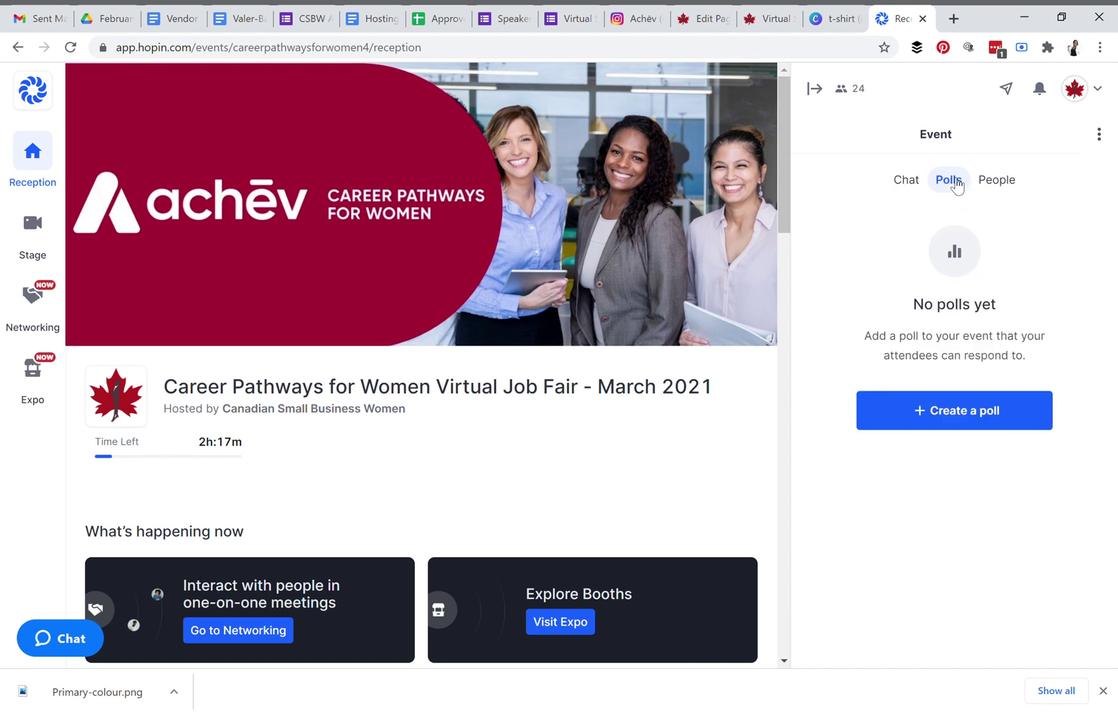
Open an attendee's profile from the People list and visit their personal website
click(991, 185)
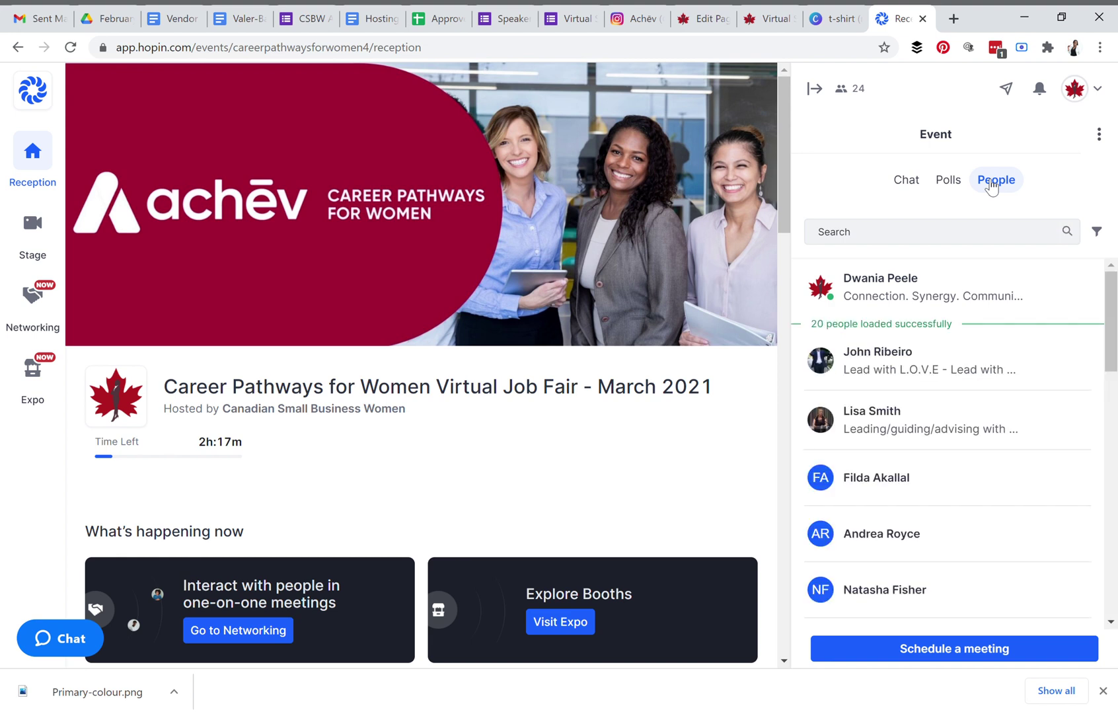
click(909, 377)
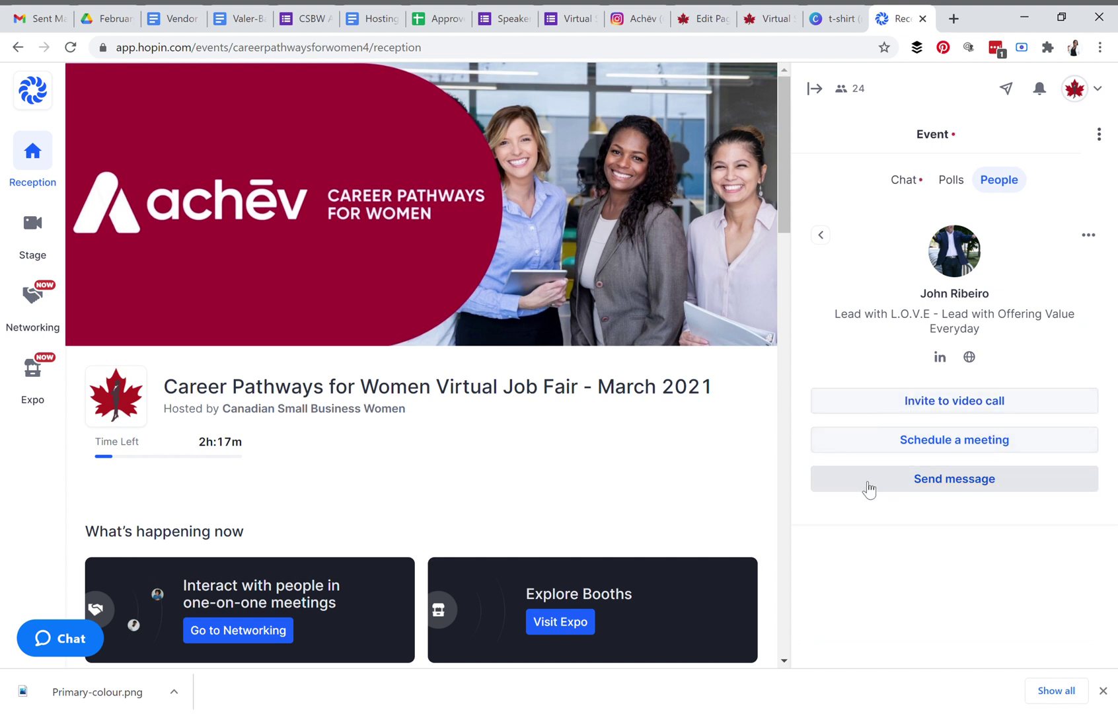
click(970, 359)
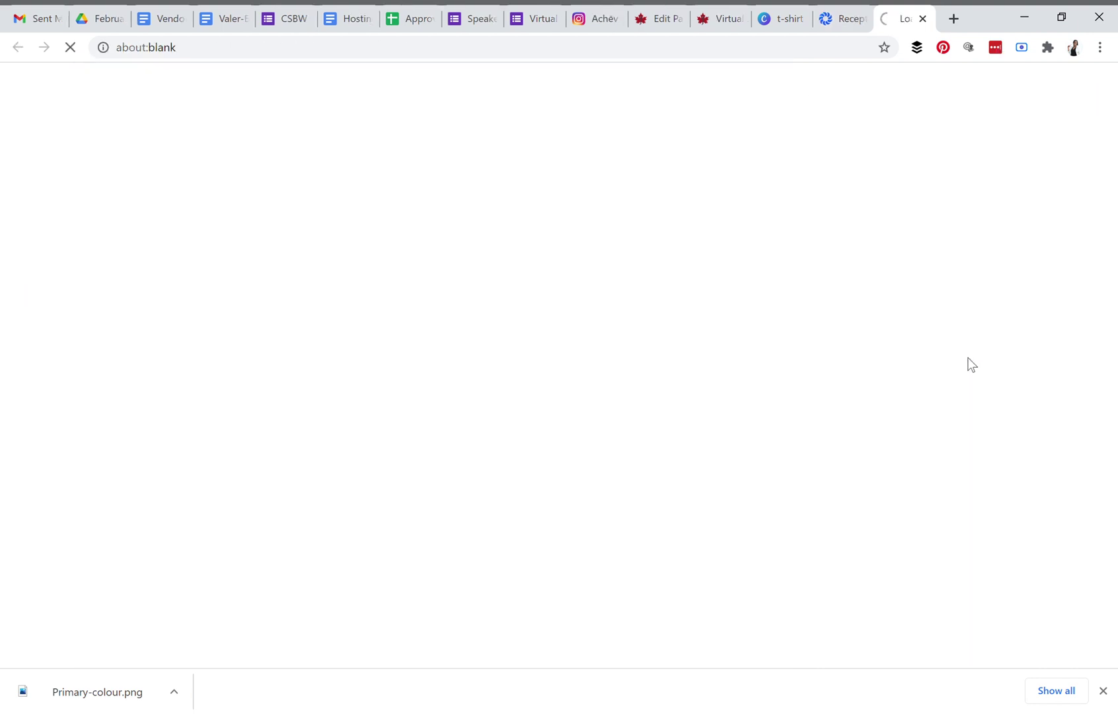
Close the website, go back to the attendee list, and show the event chat
click(922, 19)
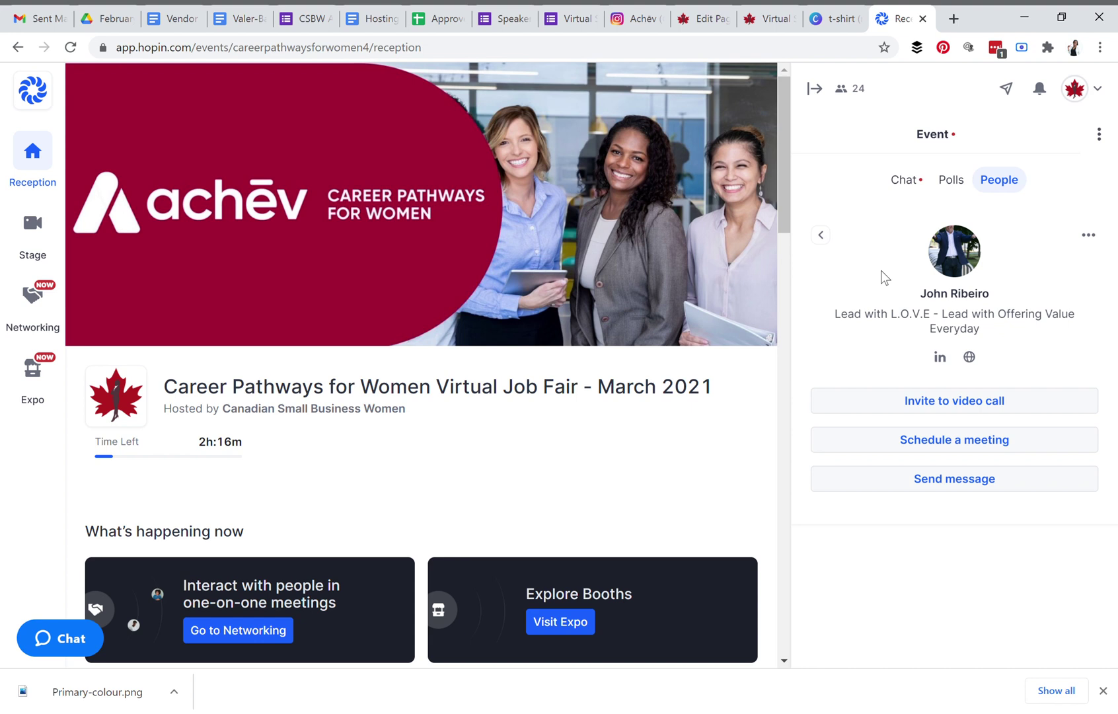
click(822, 235)
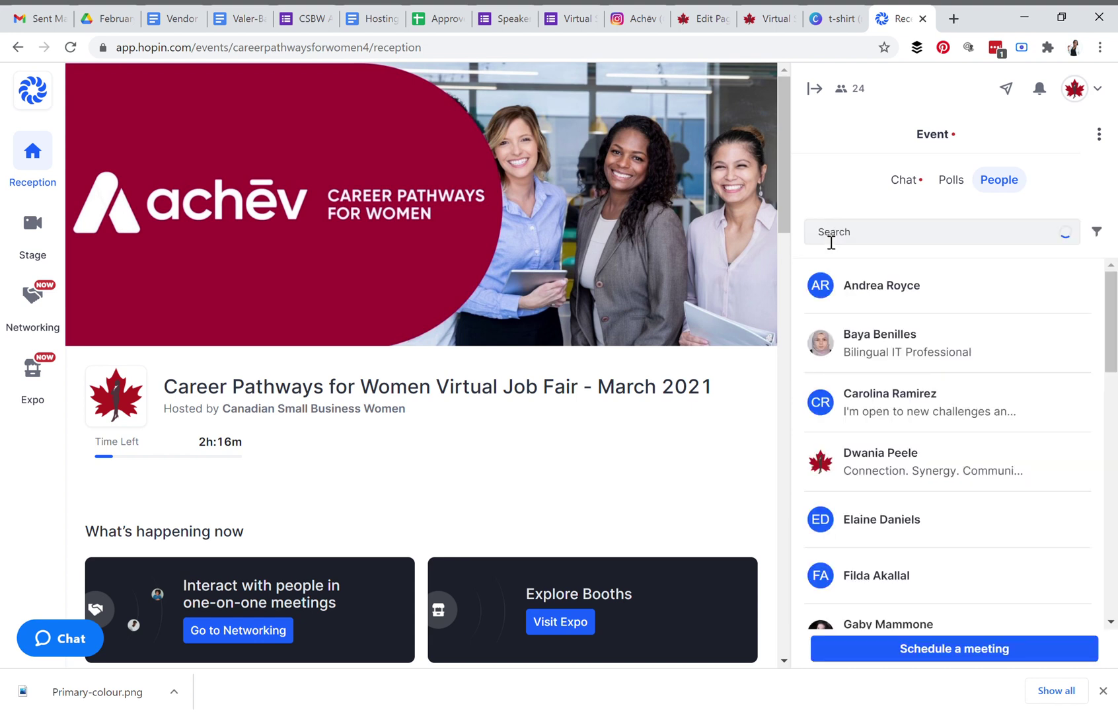
click(910, 185)
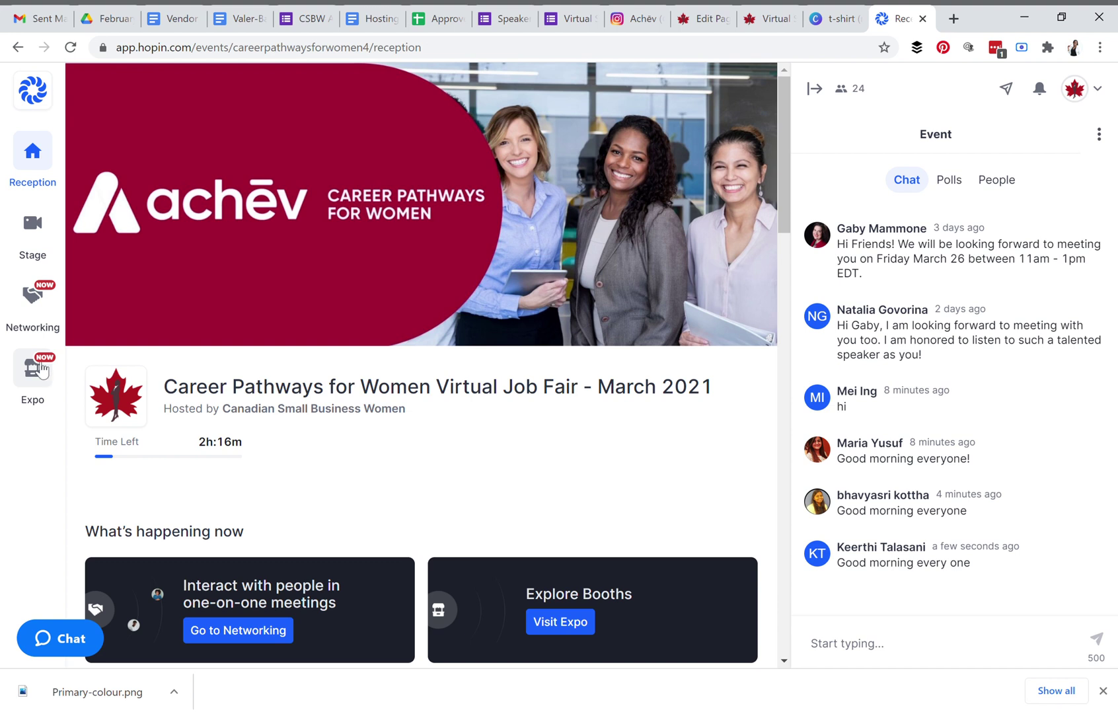
Go to the event's Networking area
click(32, 295)
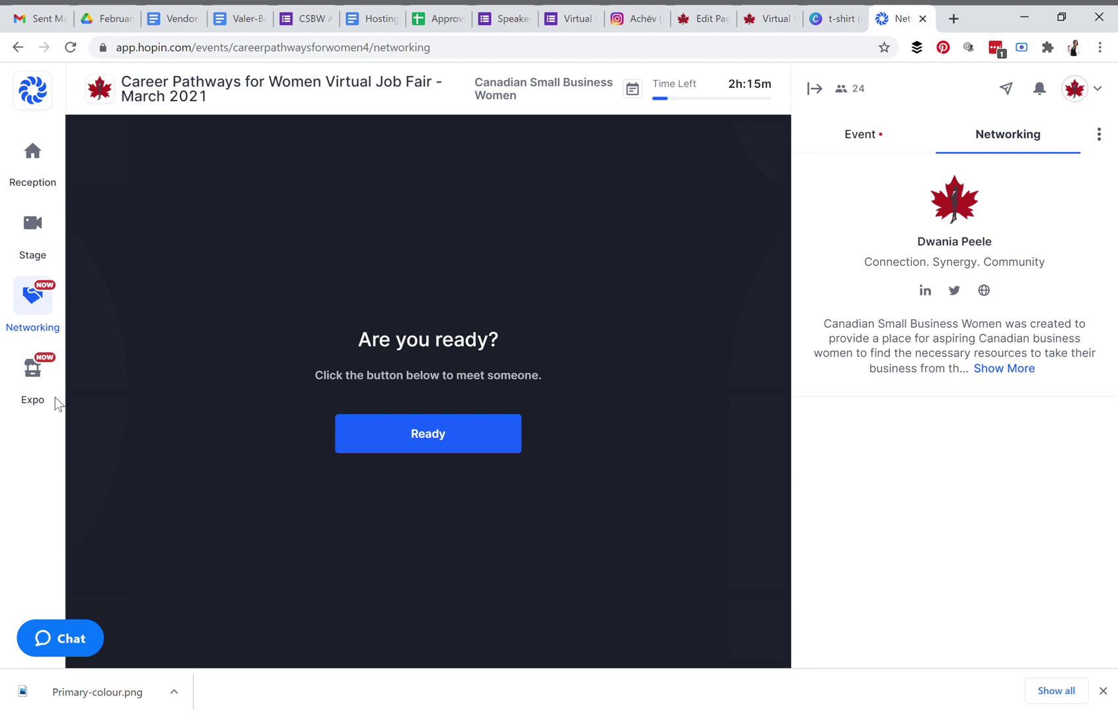
Open the Expo hall of sponsor booths
click(34, 376)
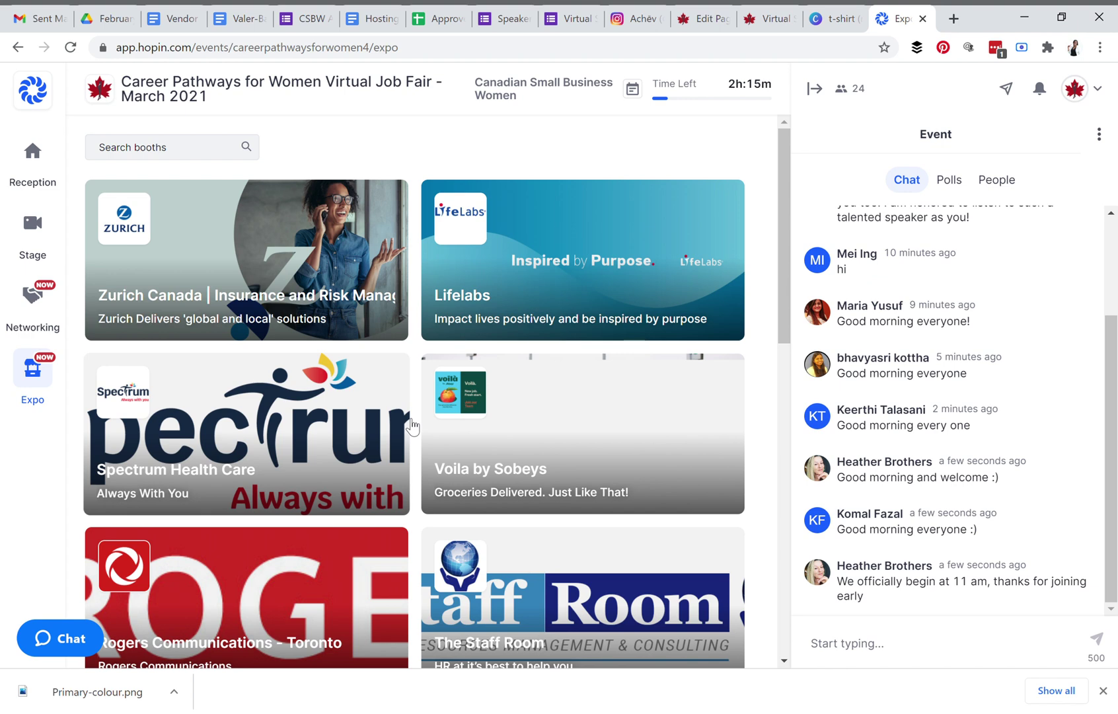
Scroll down the Expo booth grid and open the Achev booth
scroll(412, 426, down, 8)
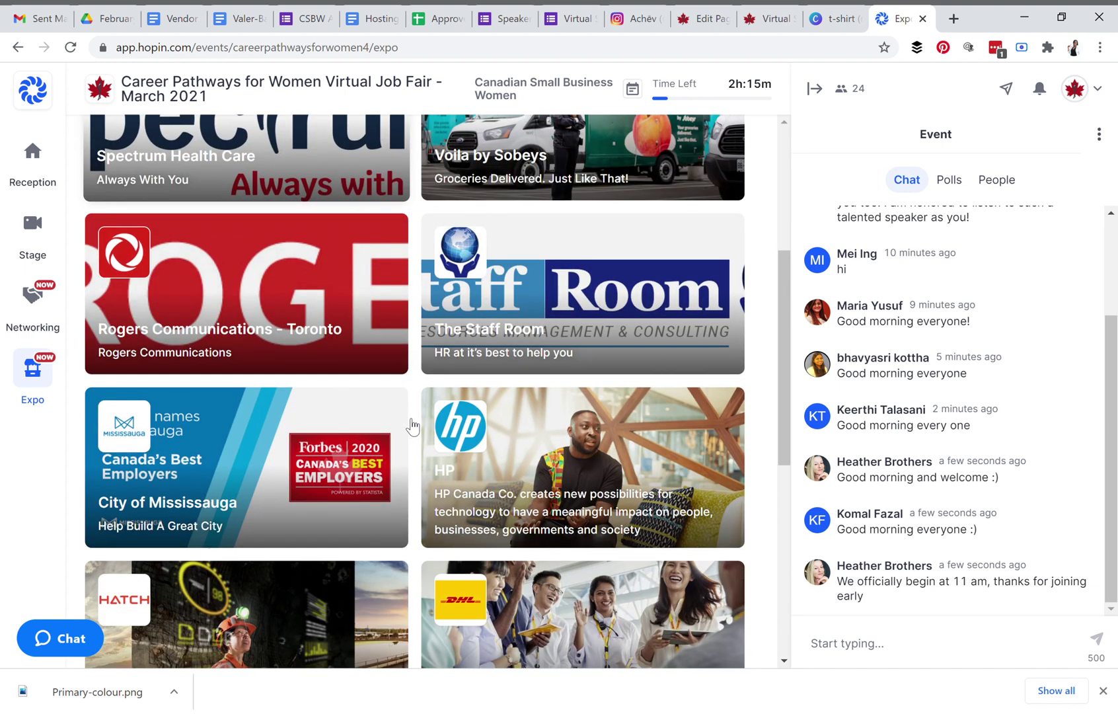
scroll(411, 427, down, 4)
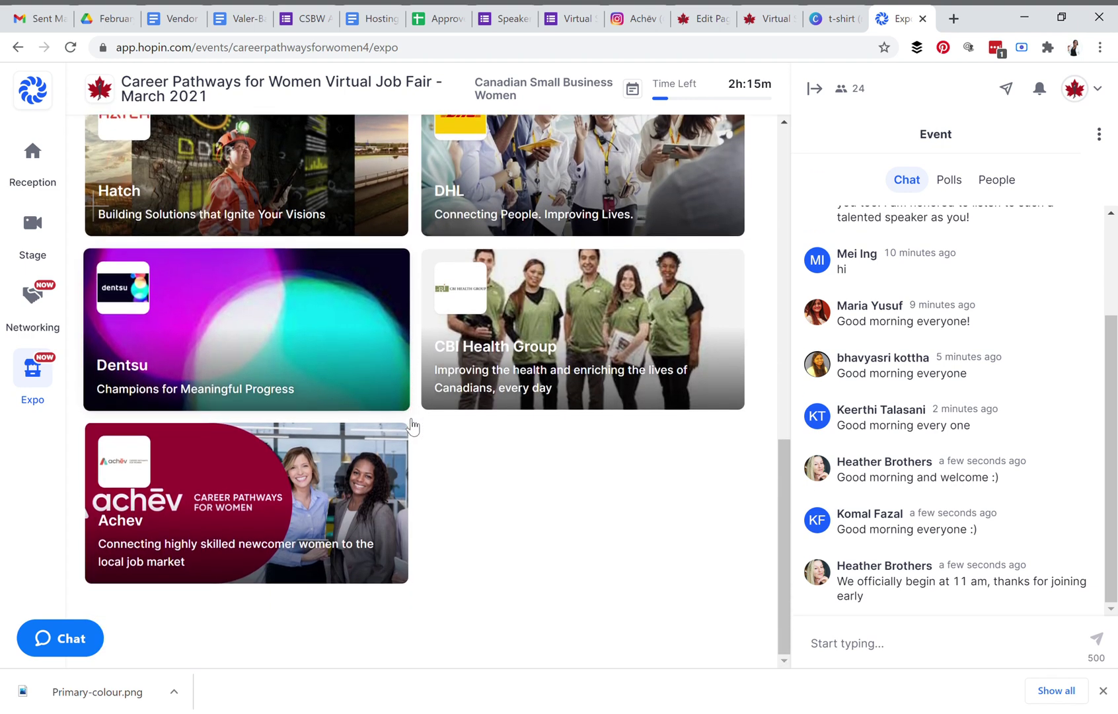
click(315, 490)
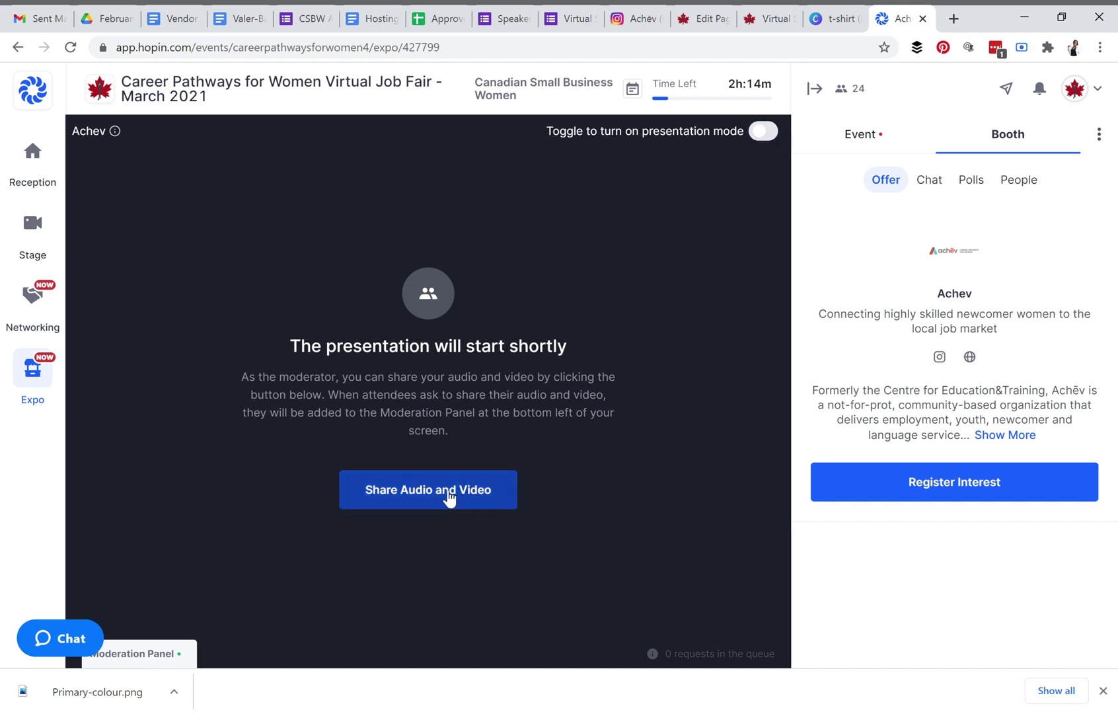
Start sharing your audio and video in the Achev booth
click(449, 497)
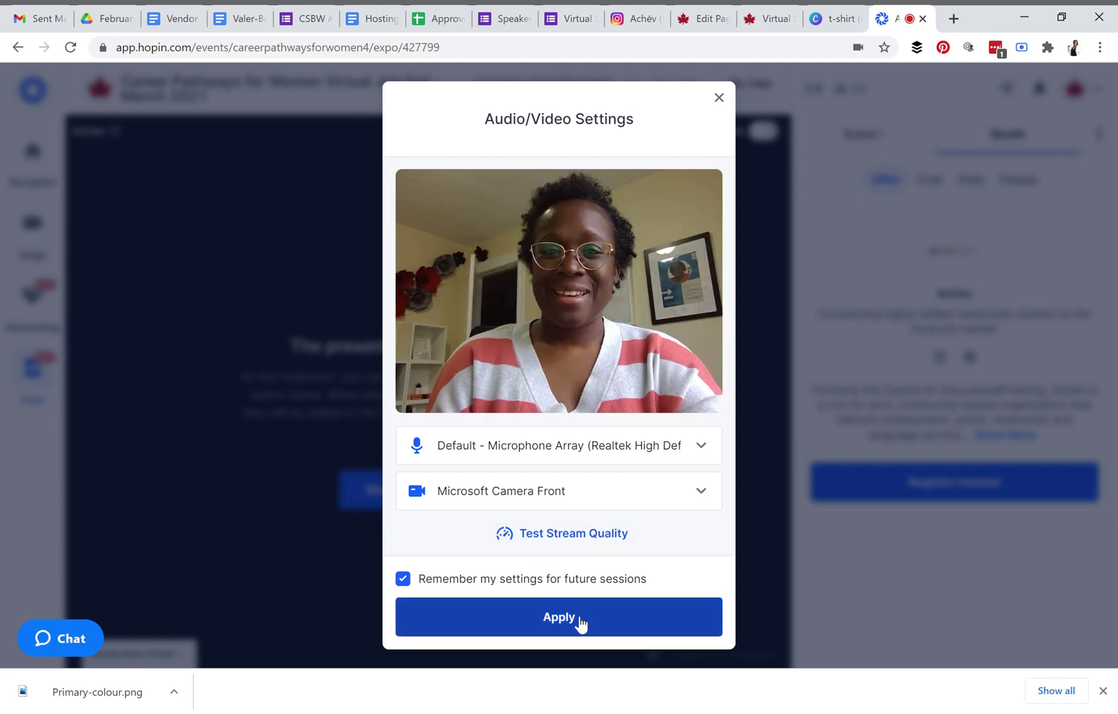
Apply the microphone and camera settings to go live, then expand Achev's full booth description
click(579, 622)
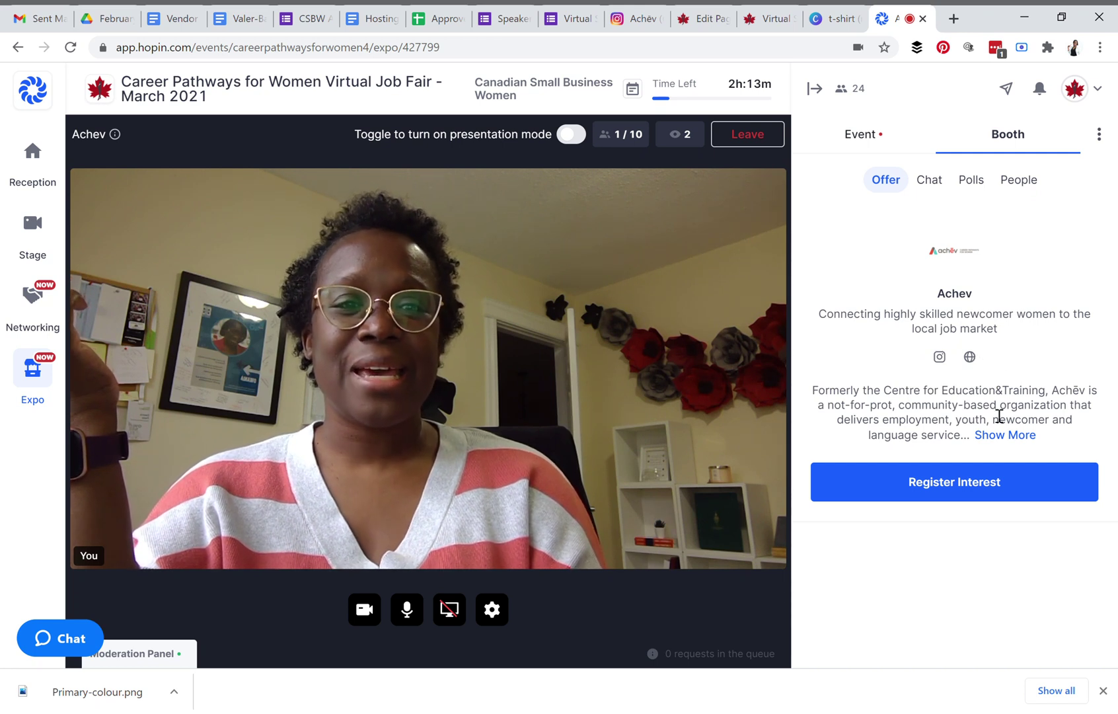
click(1013, 436)
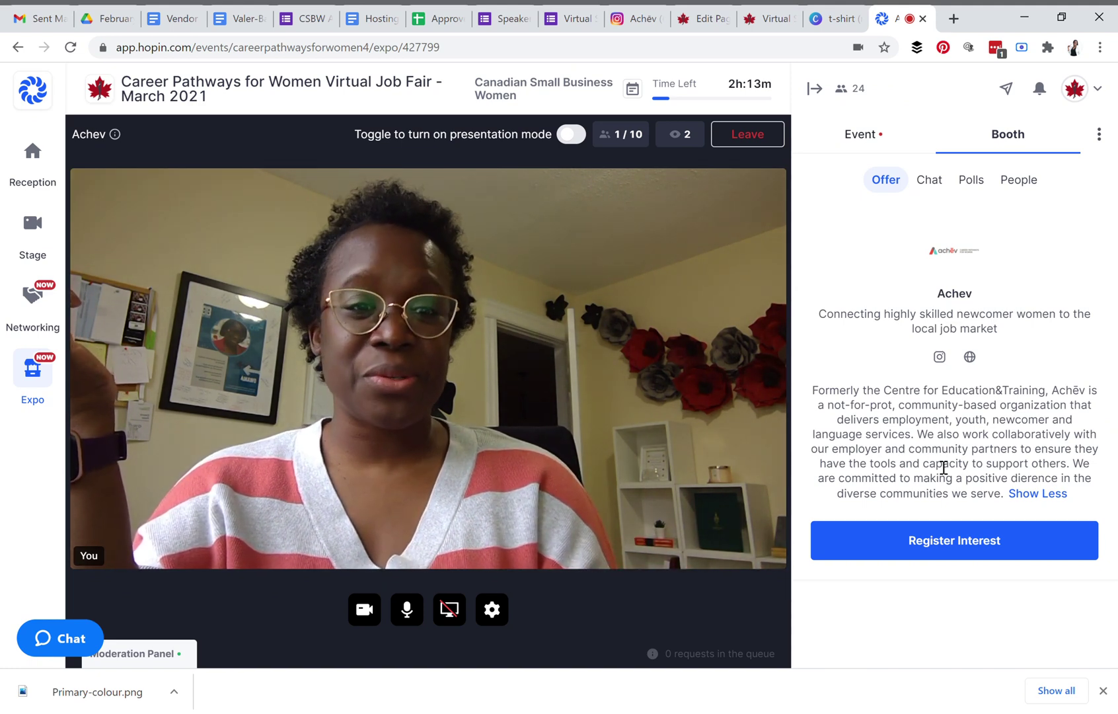
Post 'Welcome' in the Achev booth chat, then view the booth's empty Polls tab
click(943, 188)
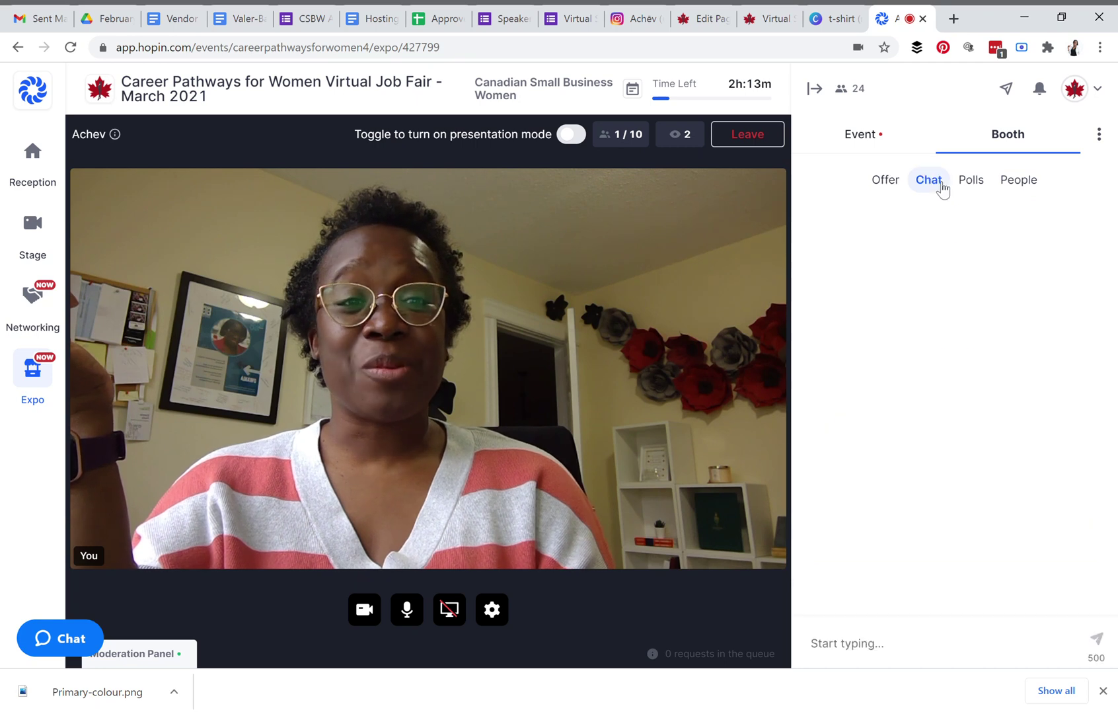
click(858, 650)
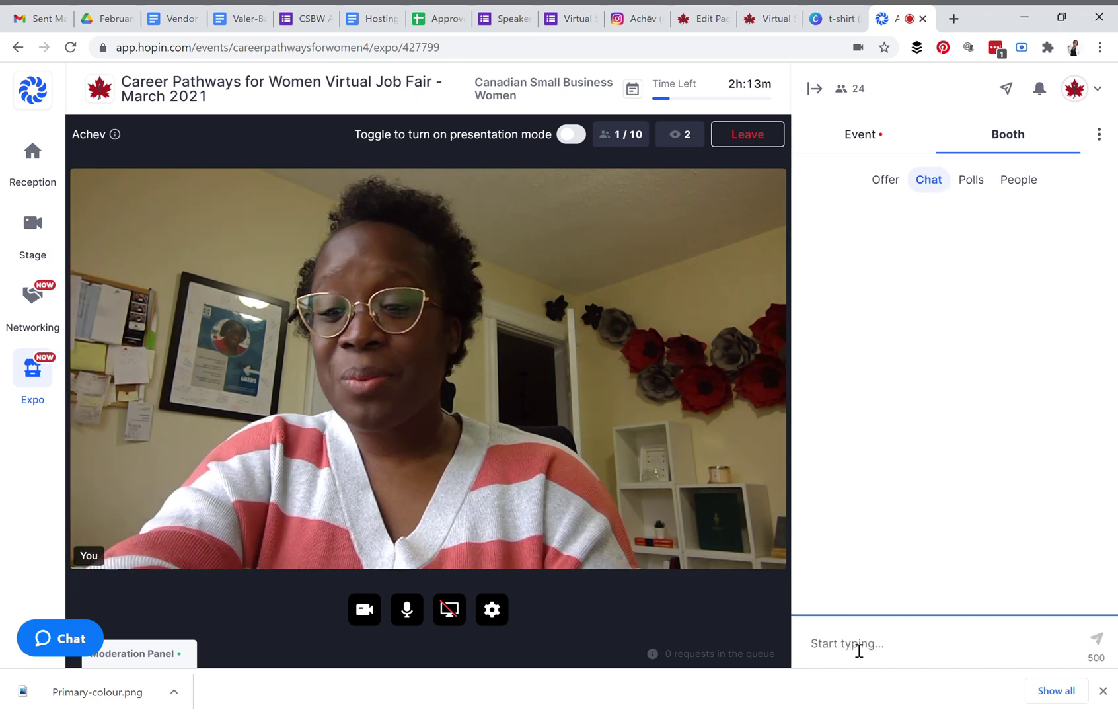
text(H)
key(BackSpace)
text(Welcome)
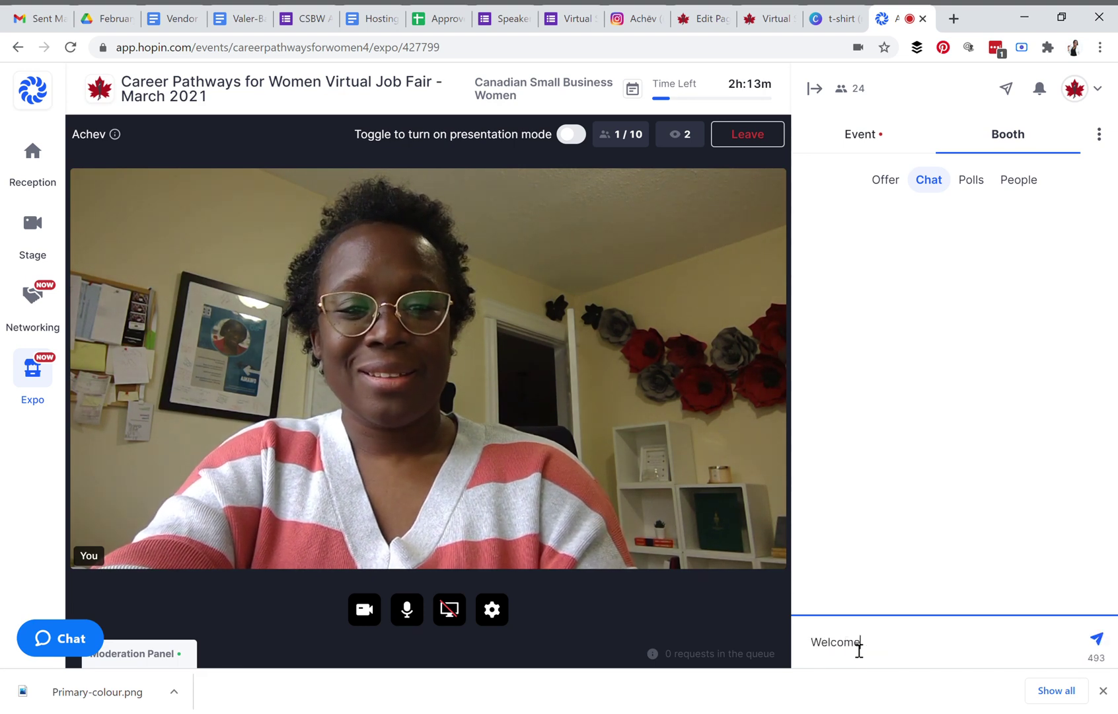
key(Return)
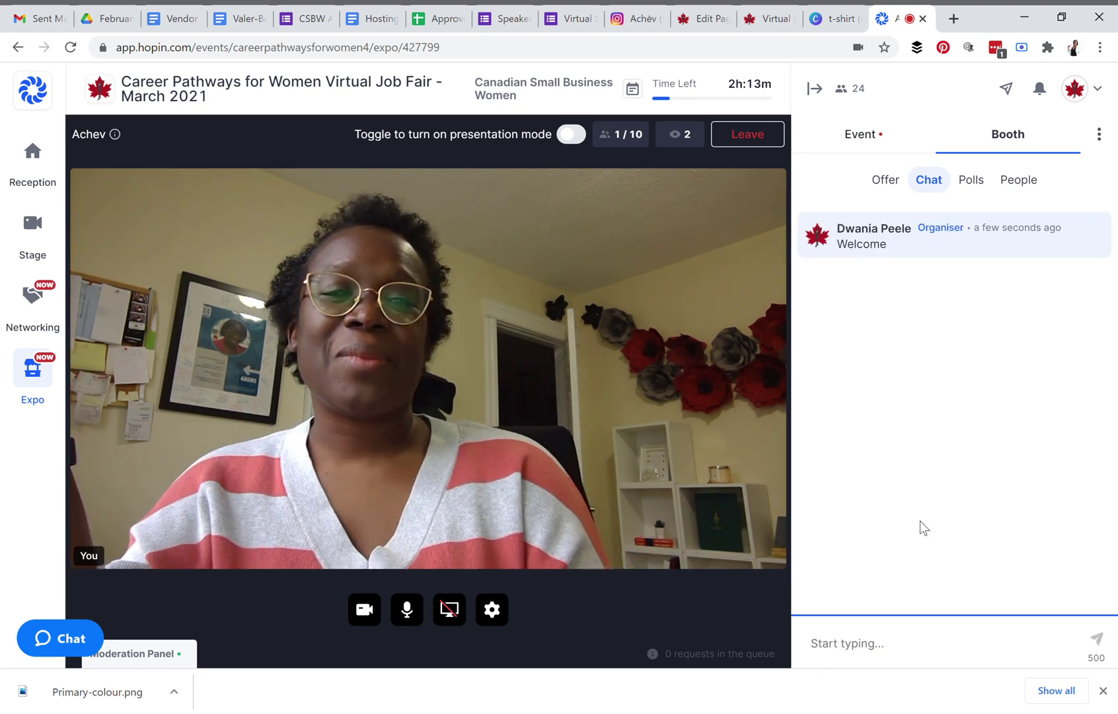
click(980, 192)
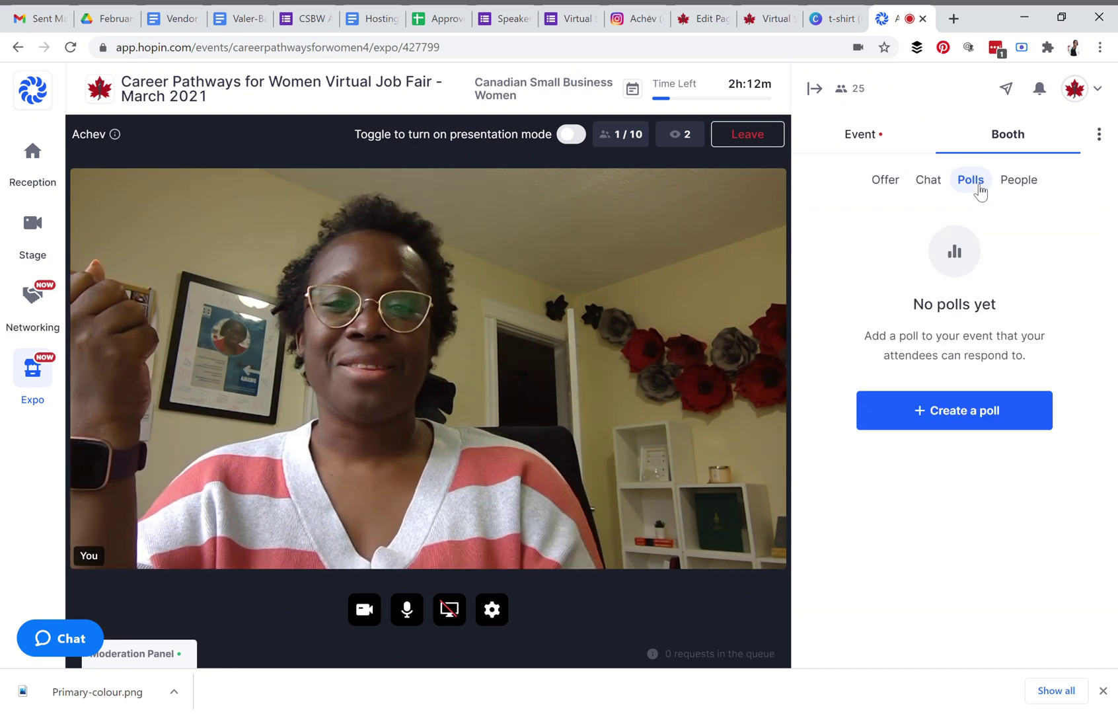
Show the two people currently in the Achev booth
click(1022, 184)
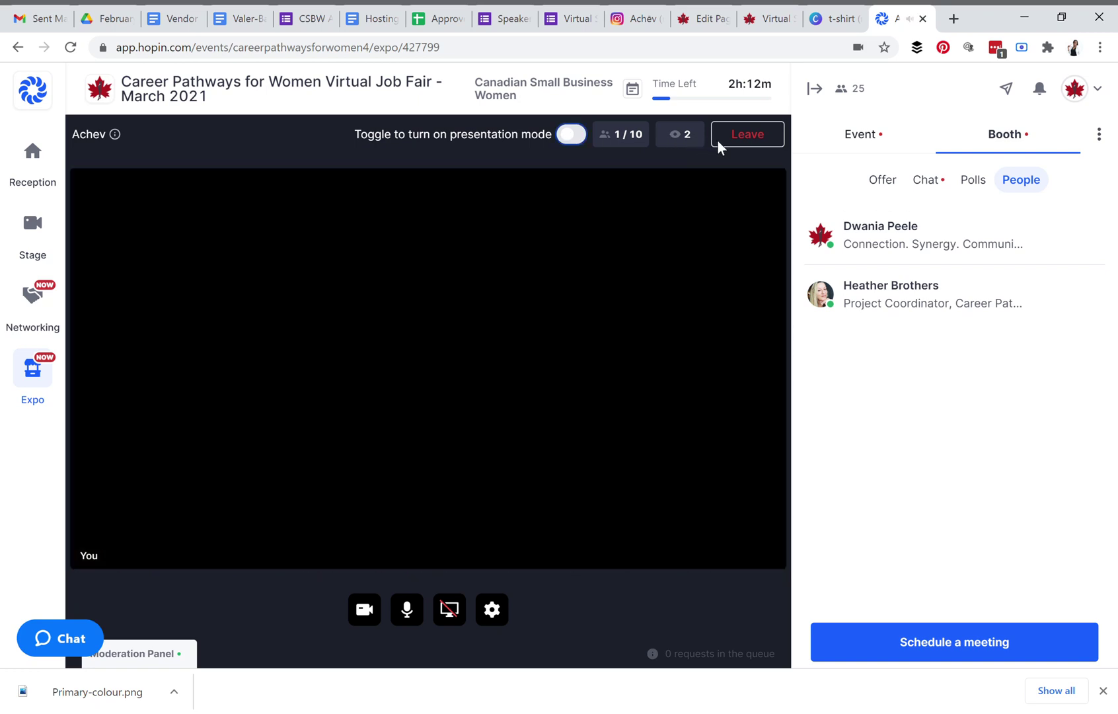
Leave the booth's live video session and return to the event Reception
click(718, 141)
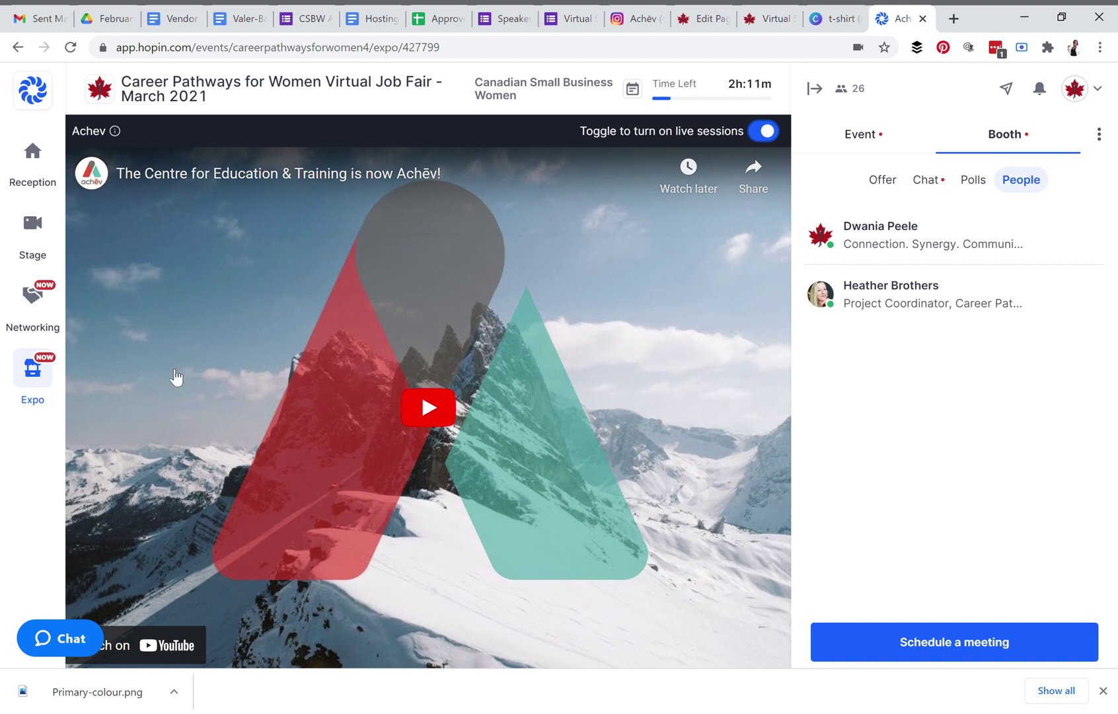
click(42, 165)
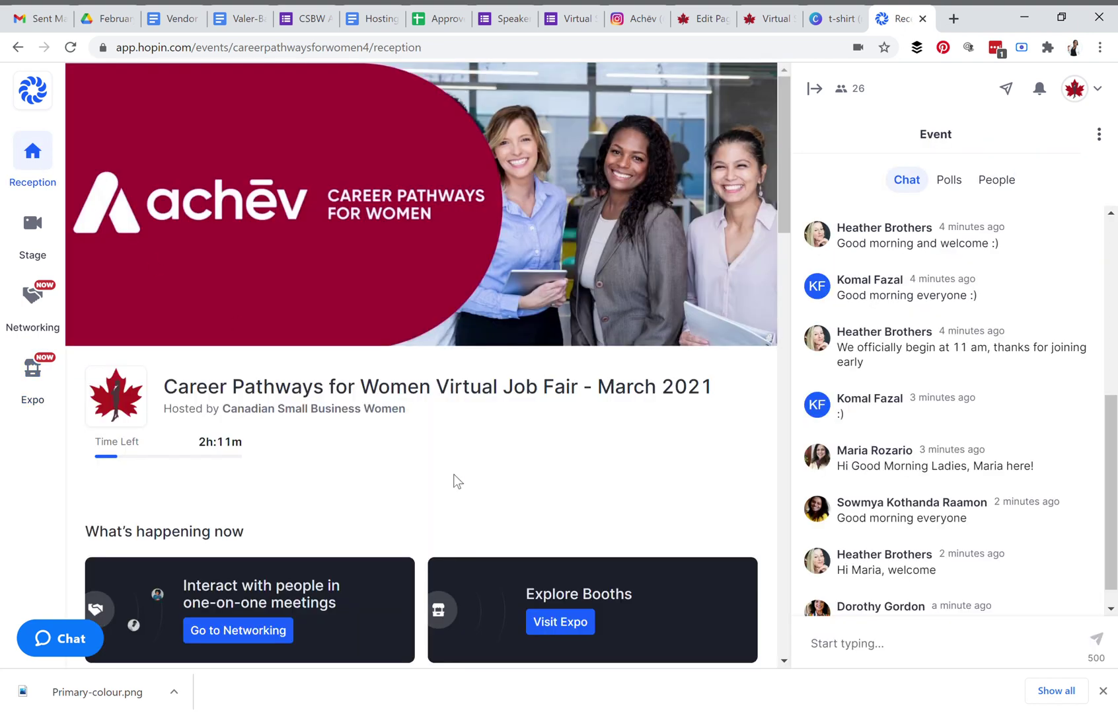